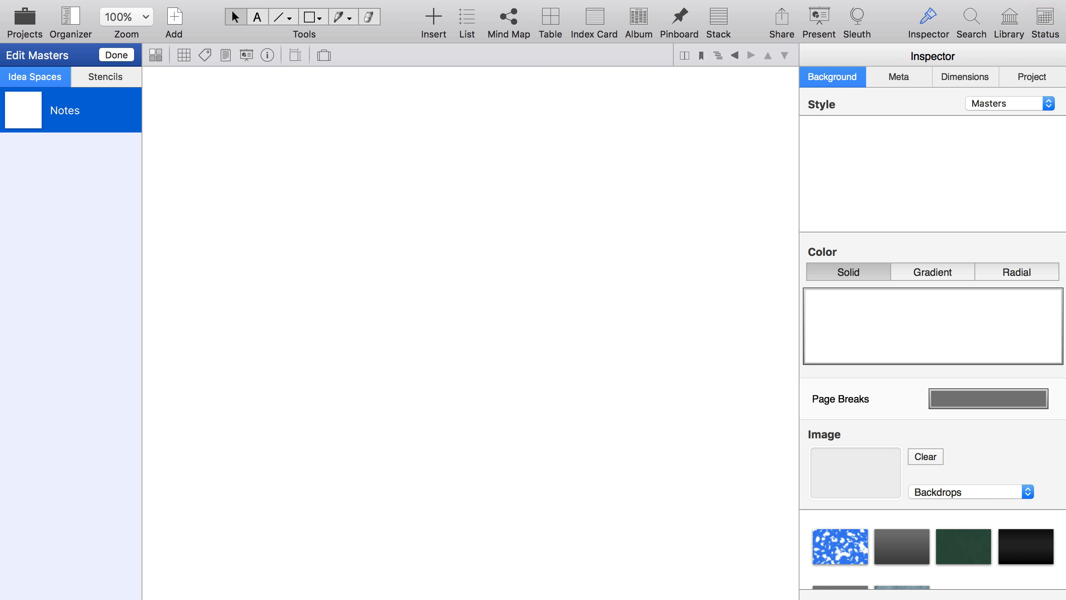
- Set the idea space dimensions to pages, with a width of 1 and a height of 1
click(970, 76)
click(957, 135)
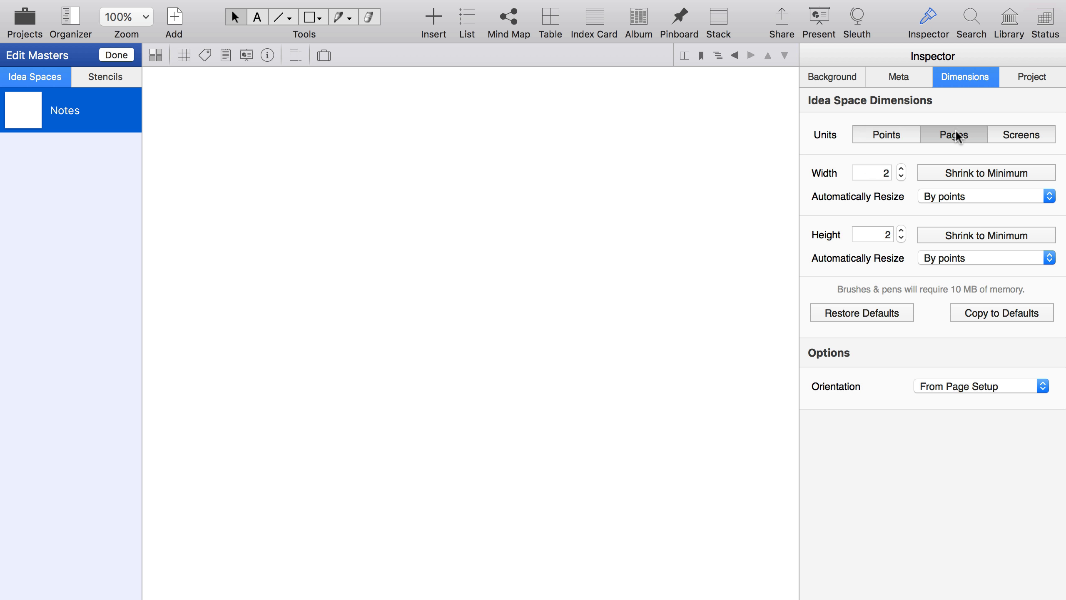
click(902, 177)
click(901, 238)
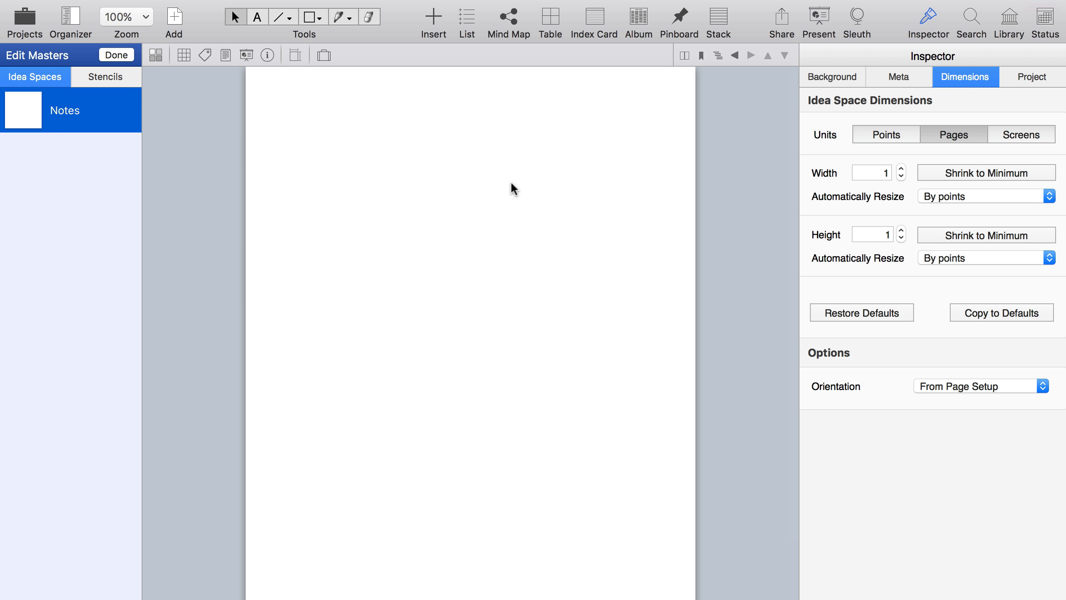
- Add a text figure reading "Notes" and place it in the page's upper-left corner
double_click(467, 247)
text(Notes)
key(Escape)
drag(481, 246, 277, 87)
- Format the "Notes" title in Avenir Next at size 31
click(380, 50)
scroll(369, 194, up, 10)
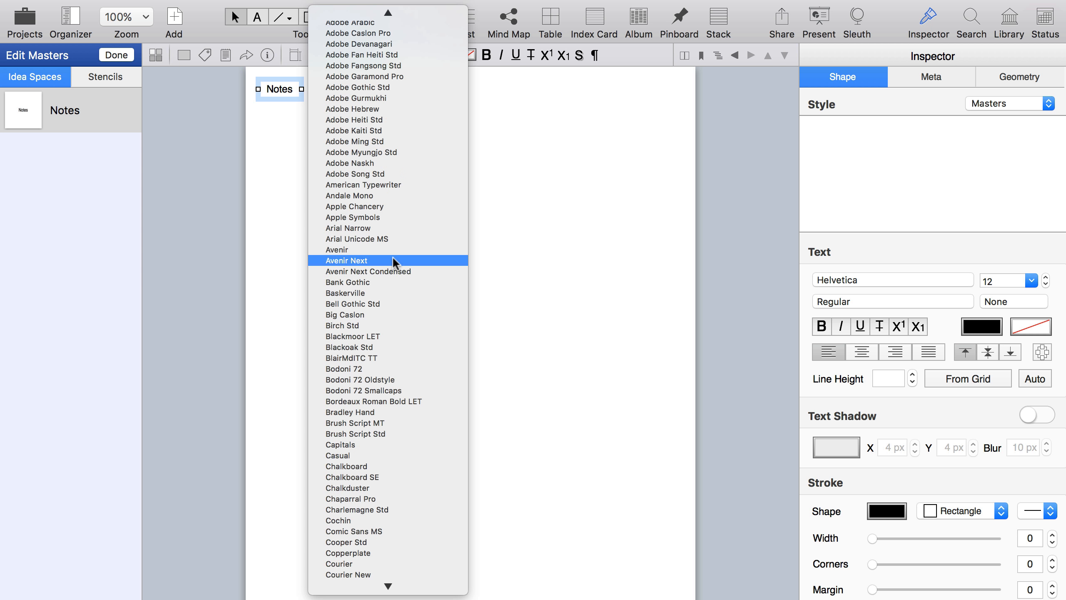
click(369, 194)
double_click(406, 50)
text(31)
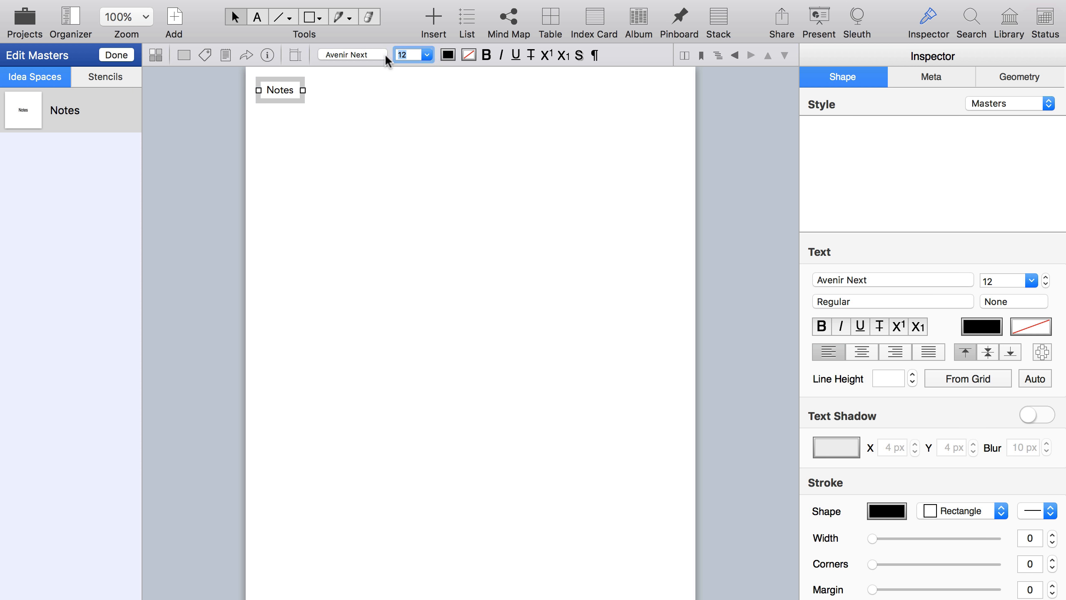
key(Return)
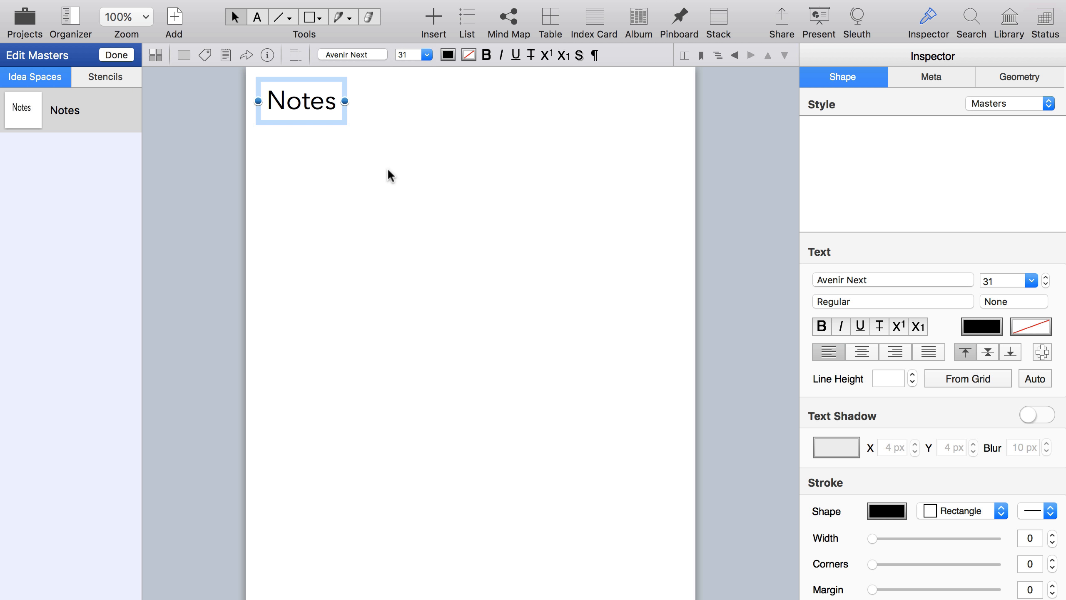
- Create a text figure below the title containing the Idea Space Date Added variable in medium format followed by "at"
double_click(360, 162)
mouse_move(172, 4)
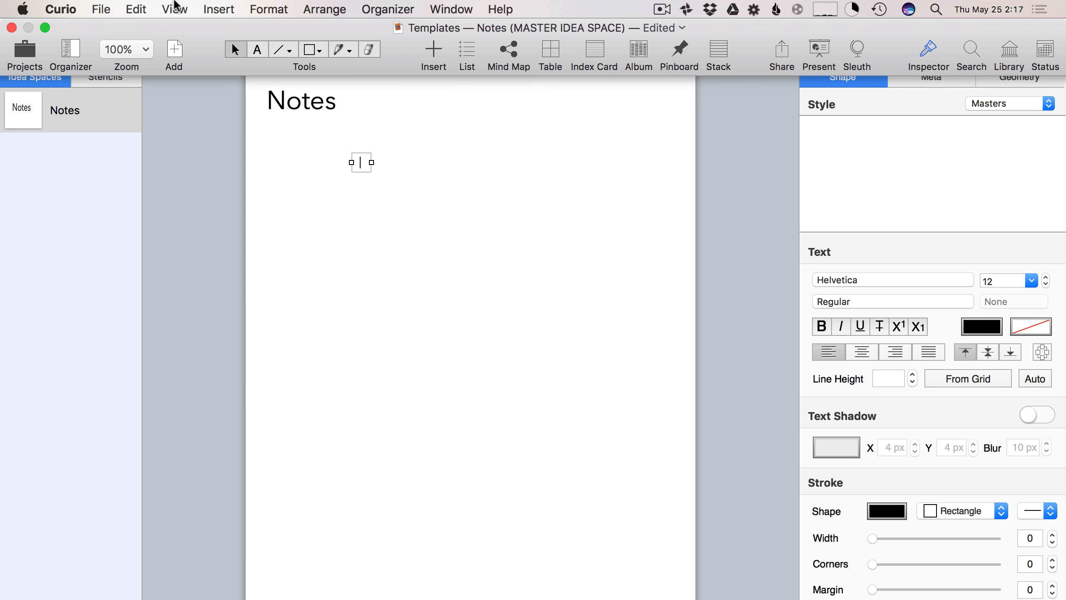
click(219, 9)
mouse_move(353, 403)
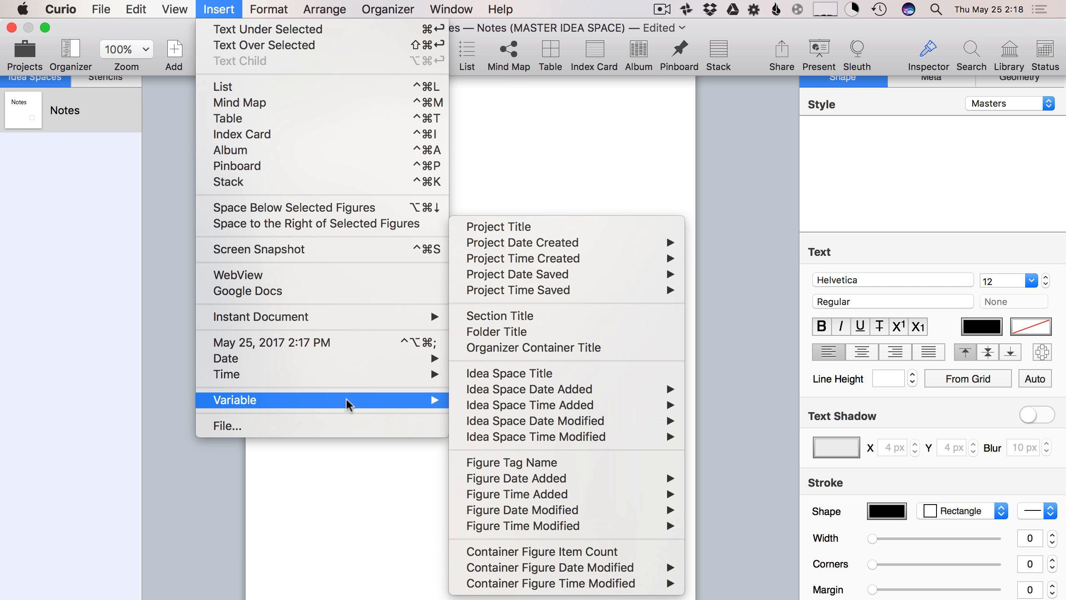
mouse_move(545, 390)
click(723, 406)
text(ateAddedMedium} at)
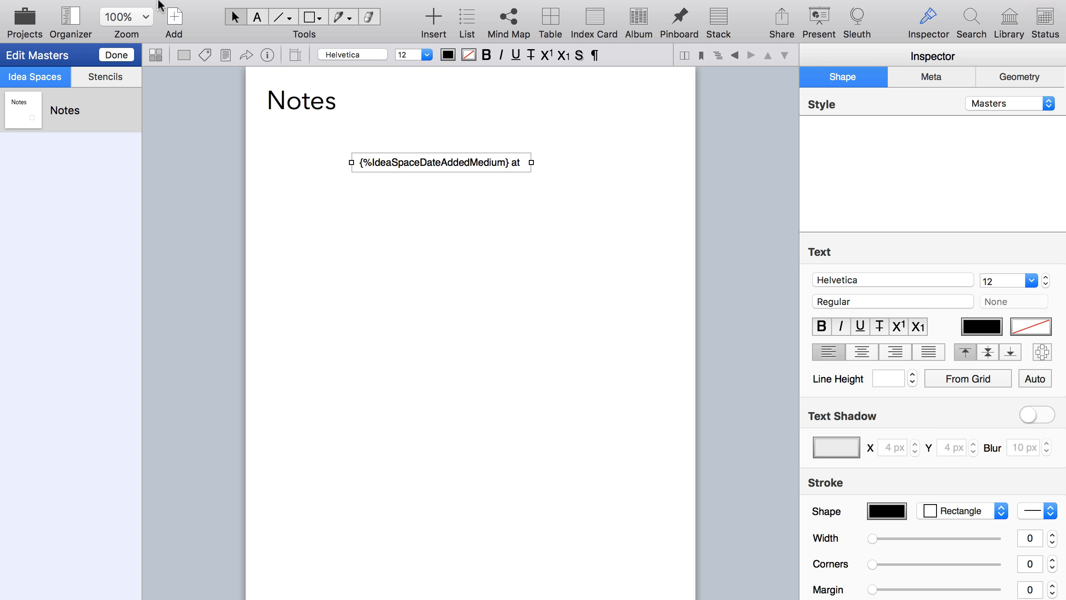
- Append the Idea Space Time Added variable in short format to the date text and anchor its layout to the page's right edge
mouse_move(158, 2)
click(206, 9)
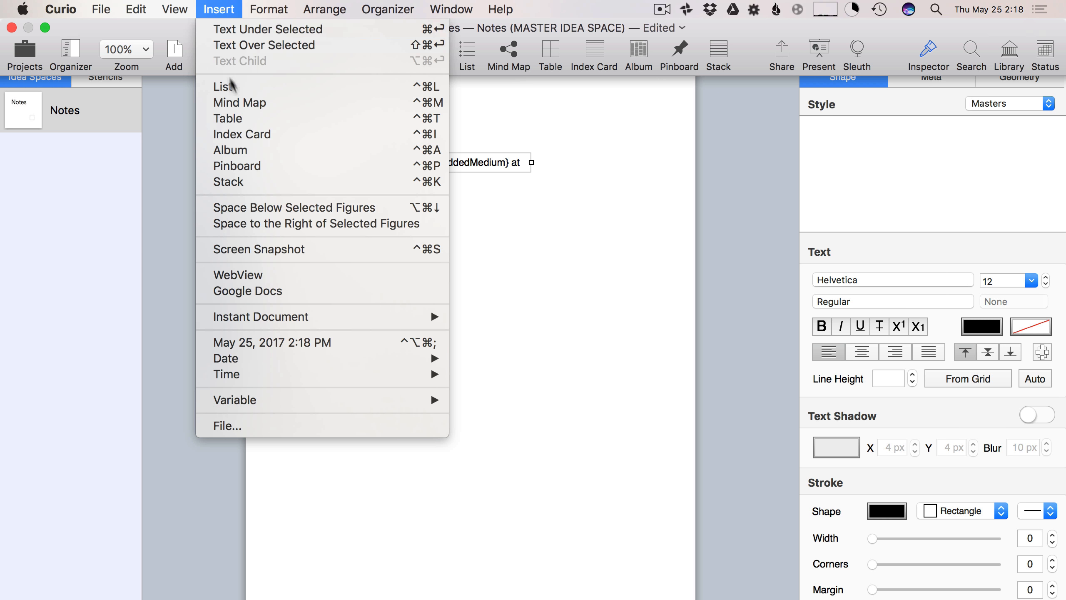
mouse_move(324, 399)
mouse_move(562, 404)
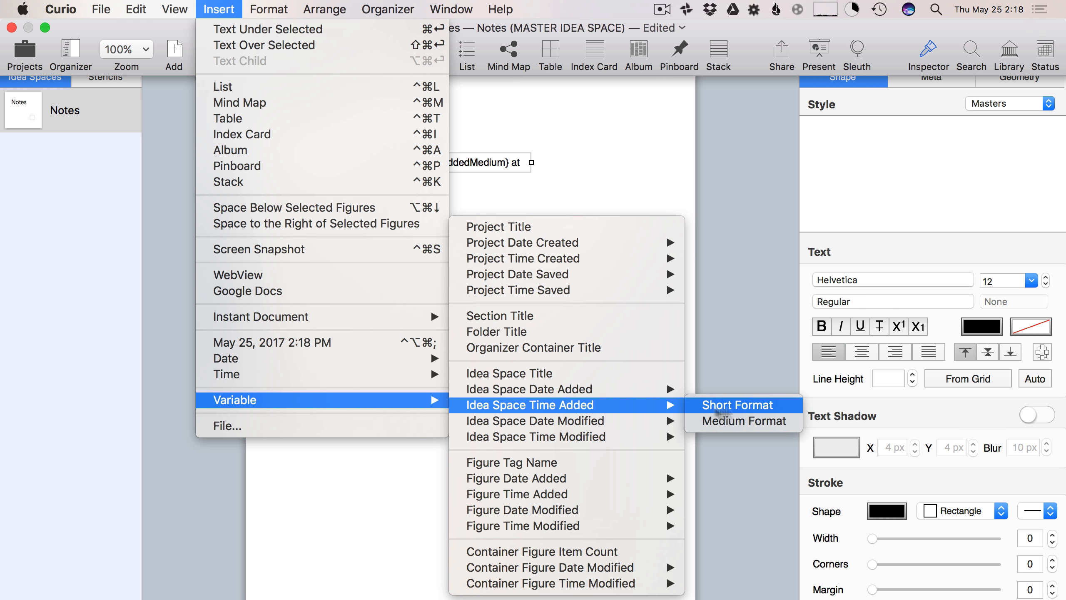
click(755, 407)
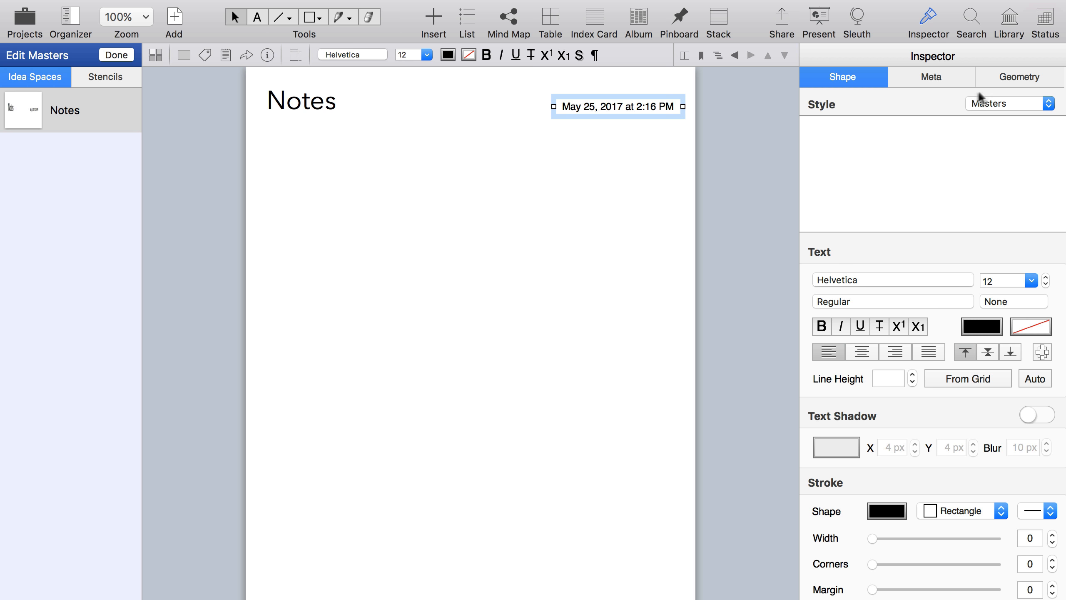
click(1019, 75)
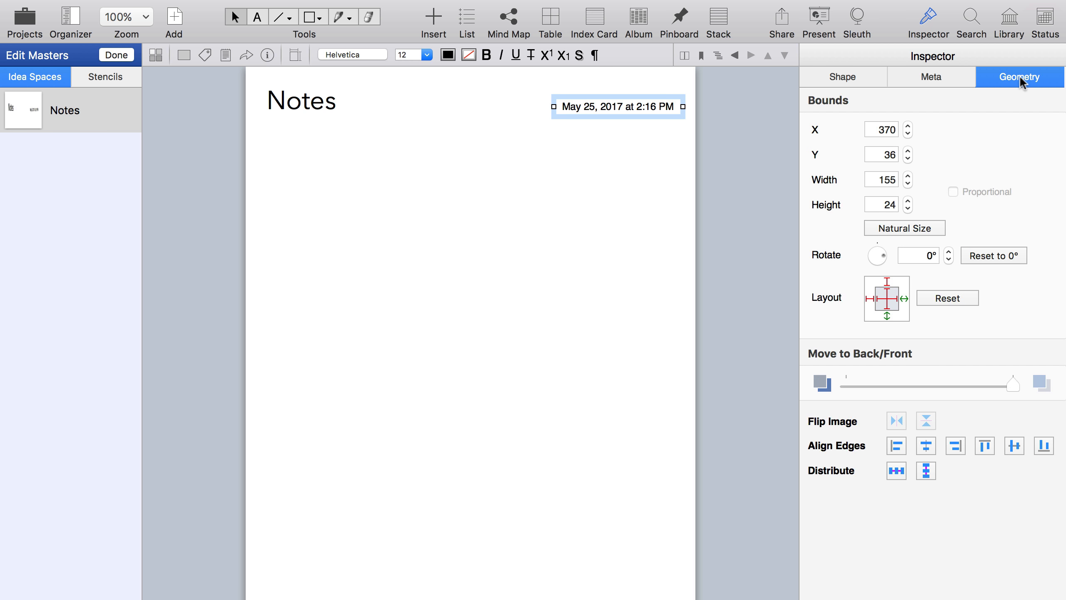
click(904, 298)
- Change the "Notes" title's stroke shape to Underline and raise its stroke width by one increment
click(315, 110)
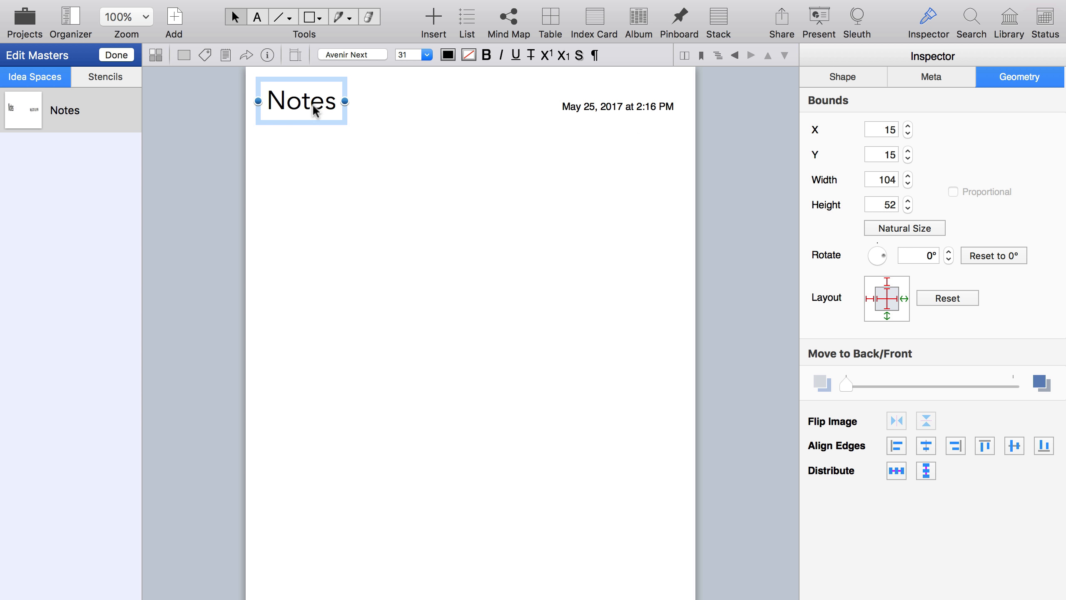
click(872, 79)
click(961, 511)
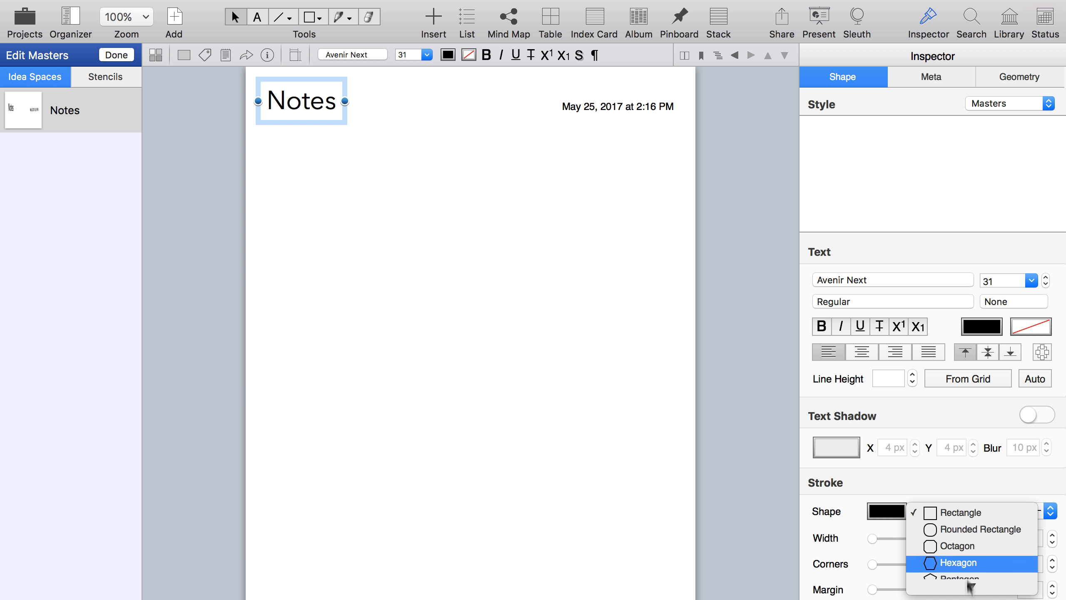
click(972, 530)
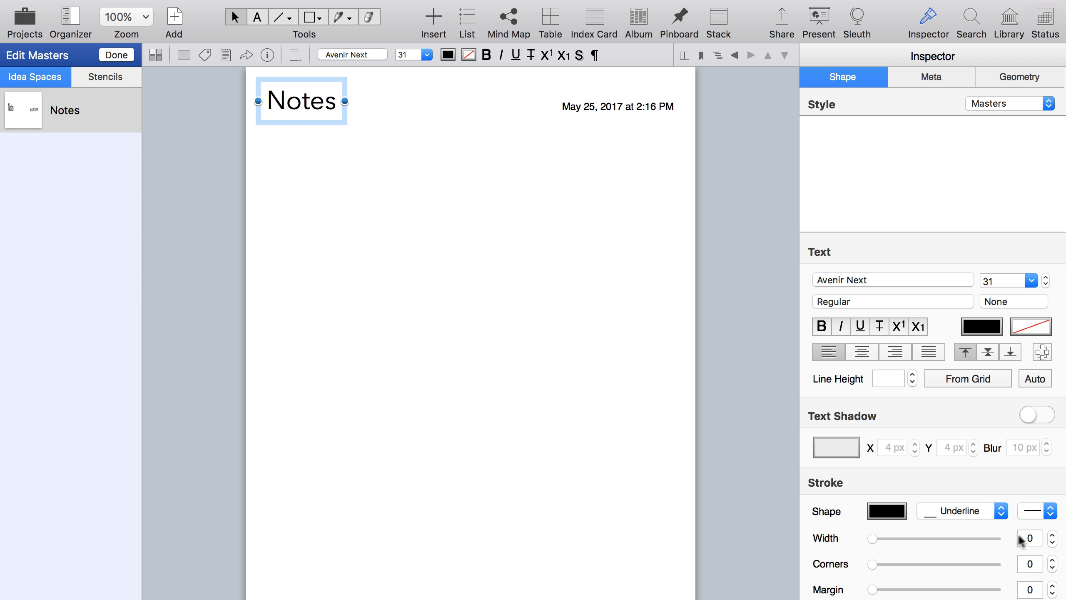
click(1052, 535)
- Widen the underlined title across the page to a width of 504 and make its layout stretch horizontally between fixed side margins
drag(345, 102, 677, 143)
click(1019, 77)
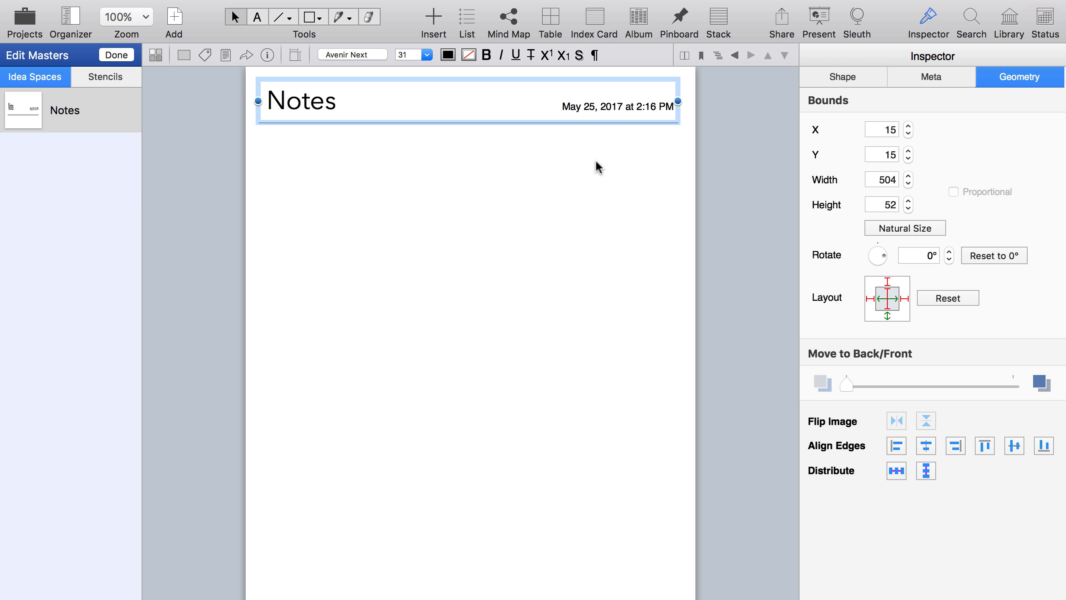
- Test how the title and date adapt by widening the idea space to 2 pages and returning it to 1
click(533, 241)
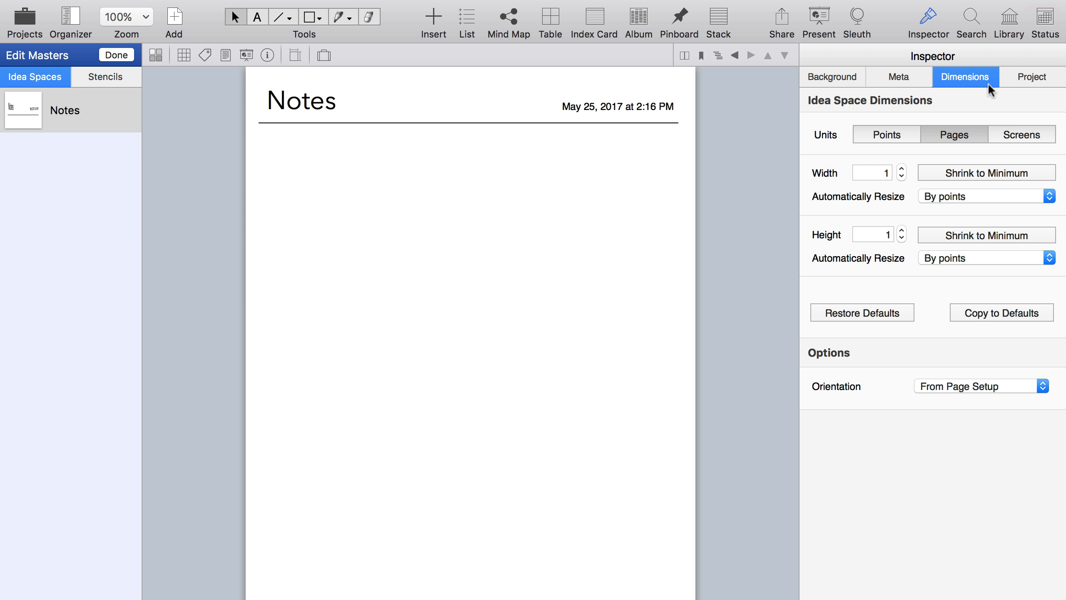
click(901, 170)
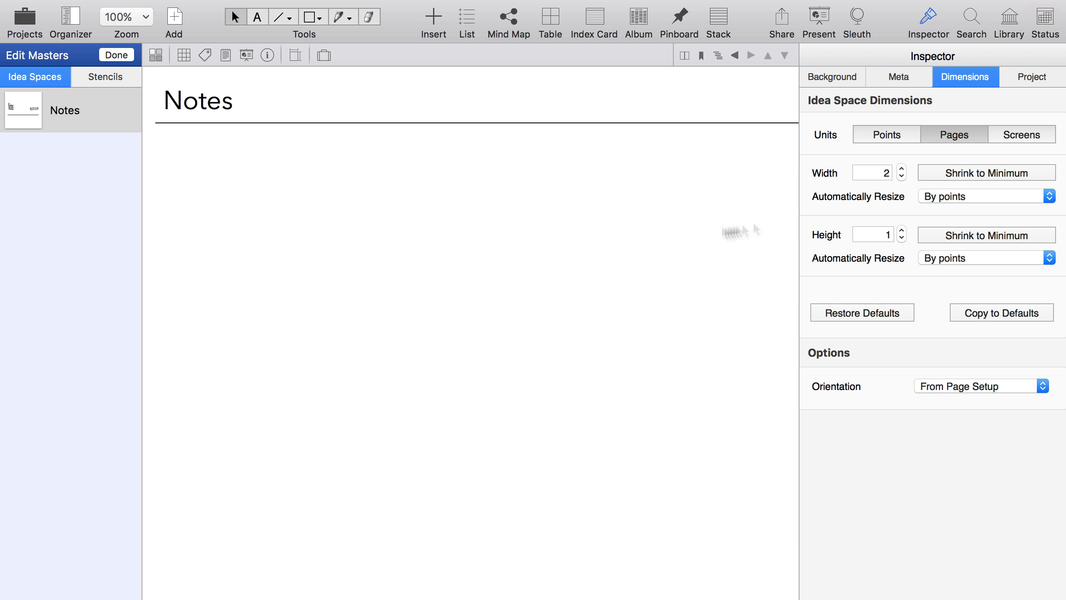
scroll(661, 241, right, 10)
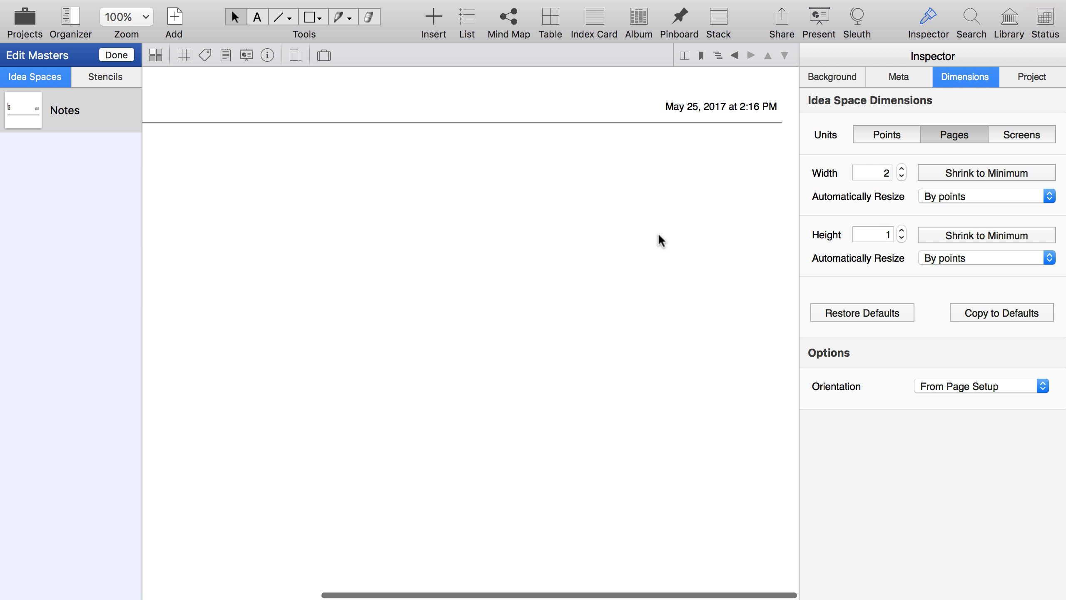
scroll(661, 241, left, 10)
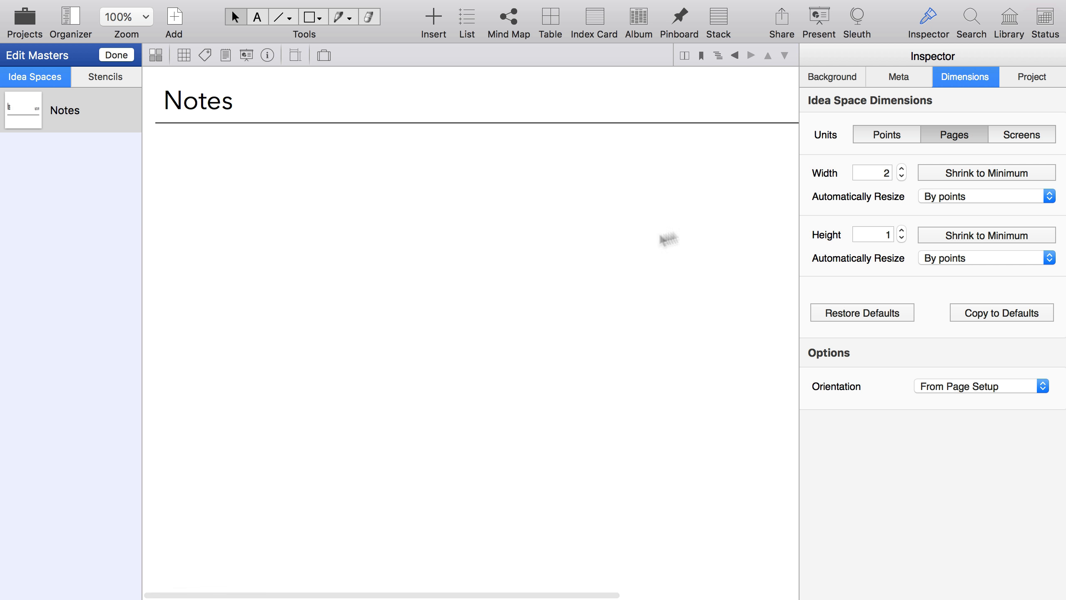
click(901, 177)
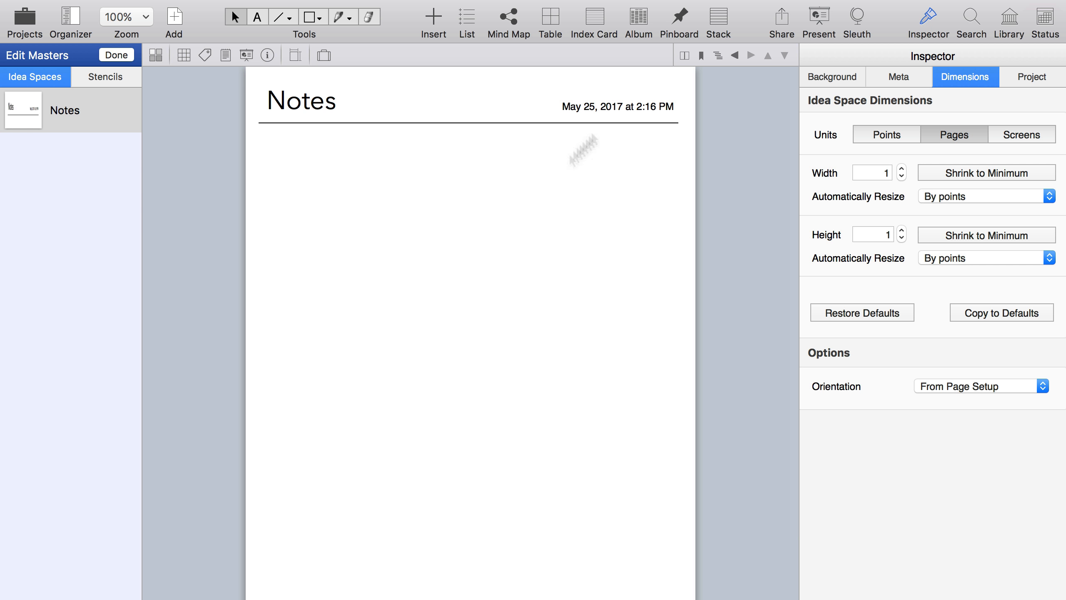
- Extend the date text figure toward the title and right-align its text
click(535, 196)
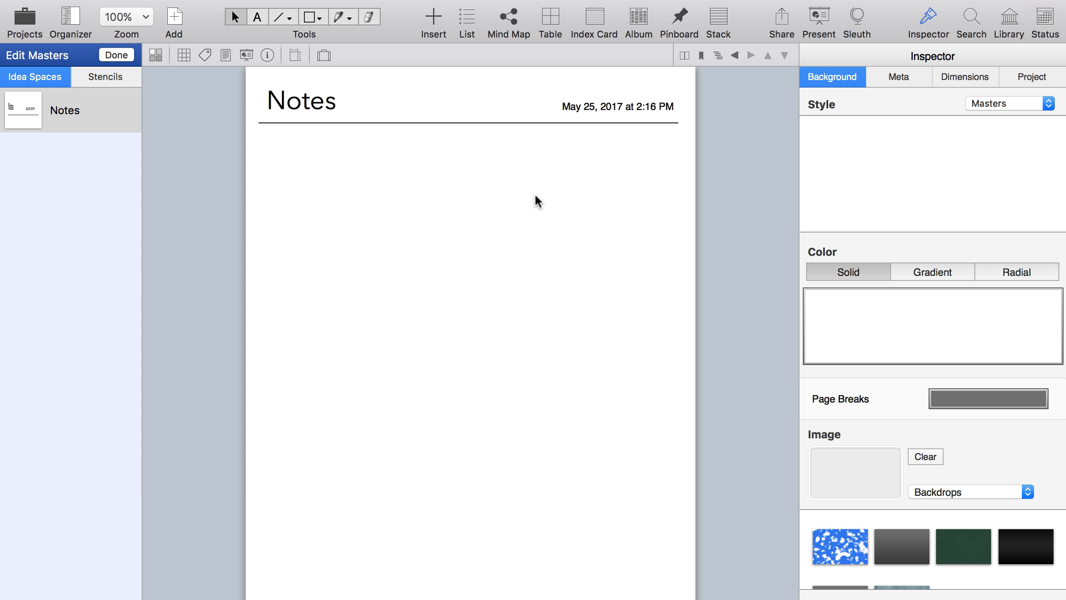
click(576, 107)
drag(554, 106, 509, 107)
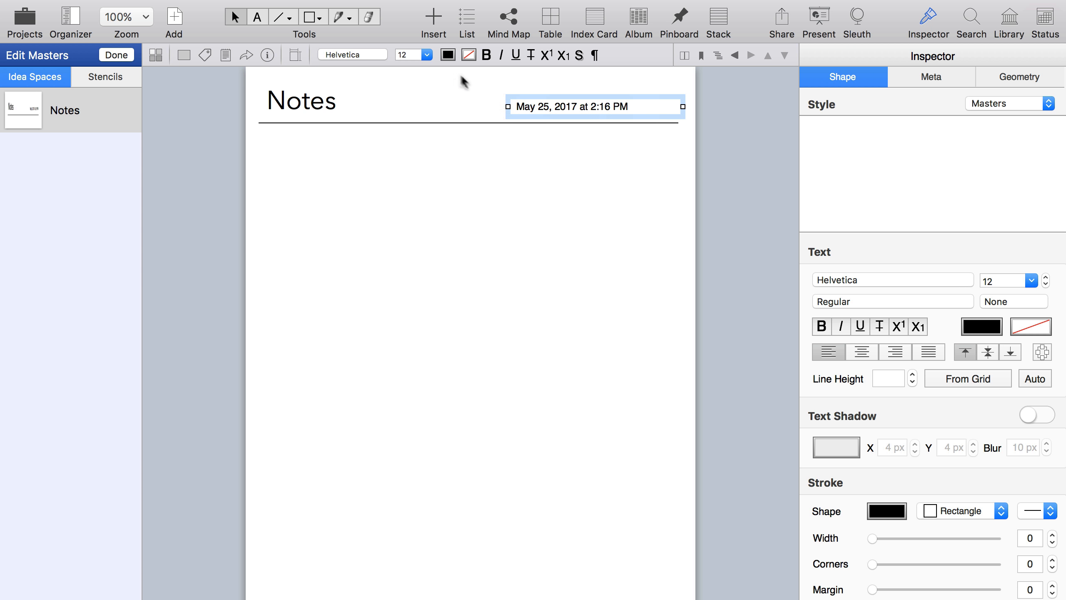
click(595, 55)
click(546, 94)
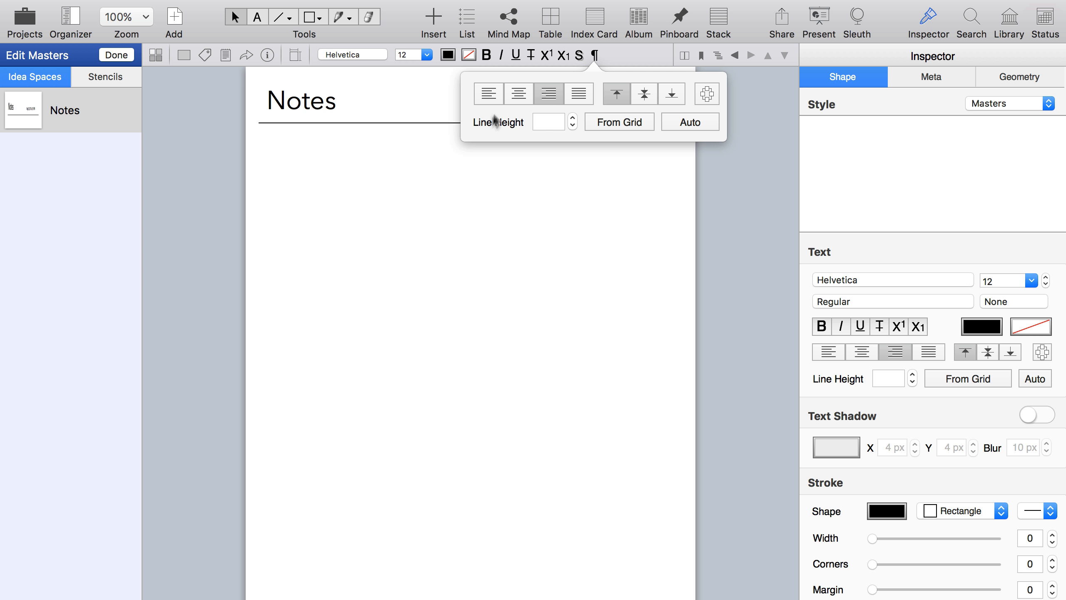
click(492, 165)
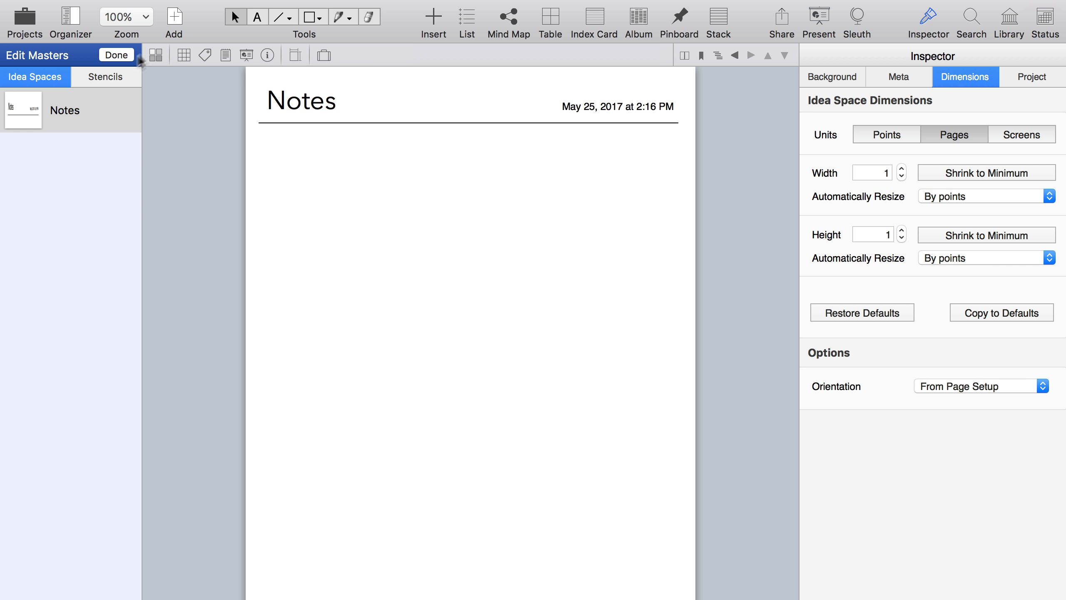
- Add a master idea space based on the Notes master and name it "Cornell"
click(173, 19)
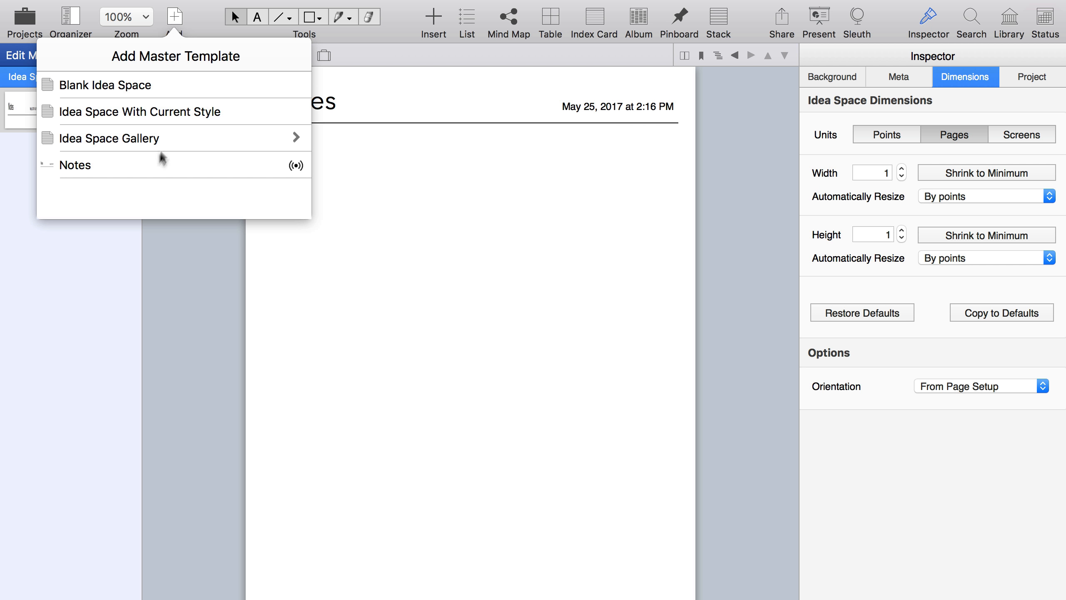
click(112, 167)
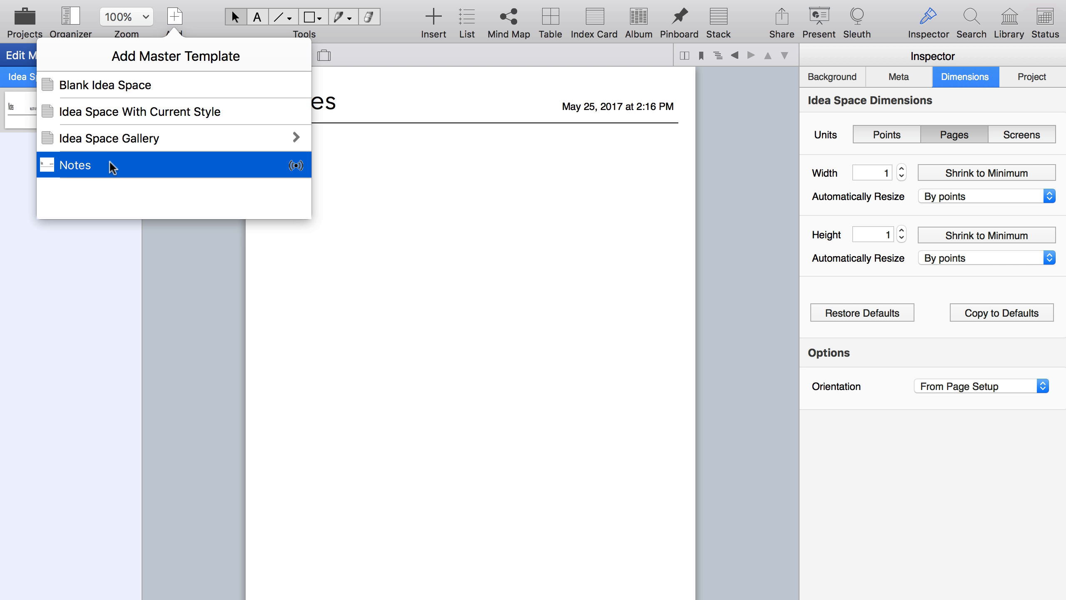
double_click(72, 161)
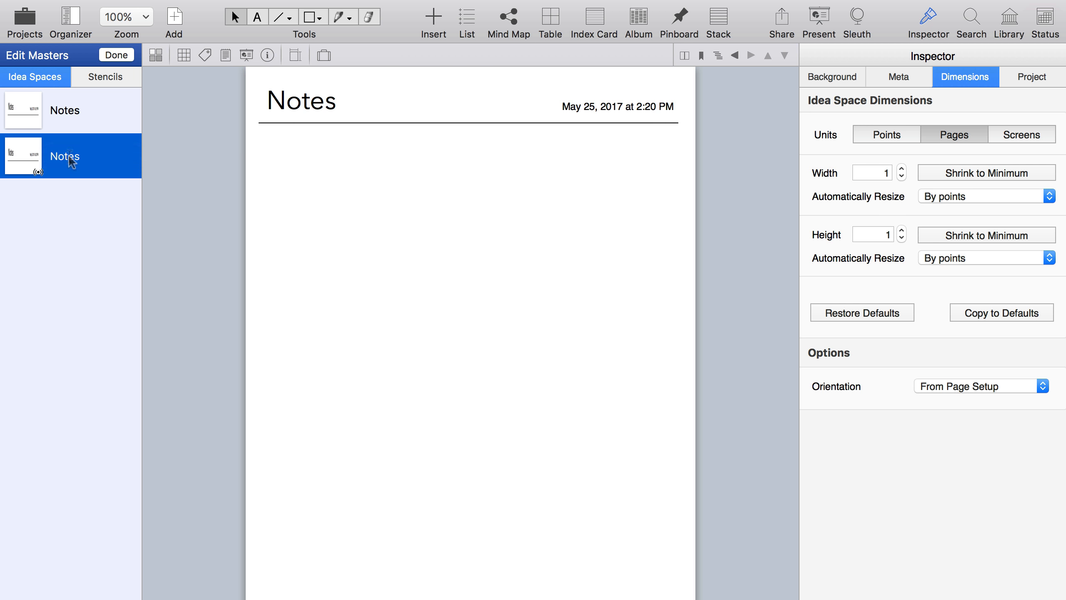
text(Cornell)
key(Return)
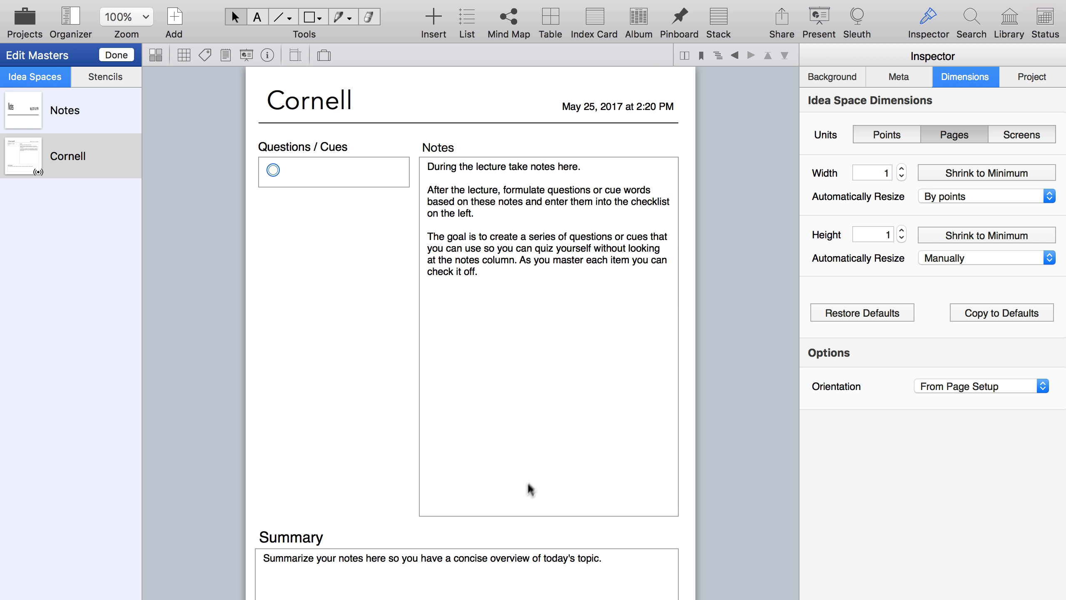
- Examine the layout settings of the lecture notes box and the Summary box in the Cornell master
click(593, 377)
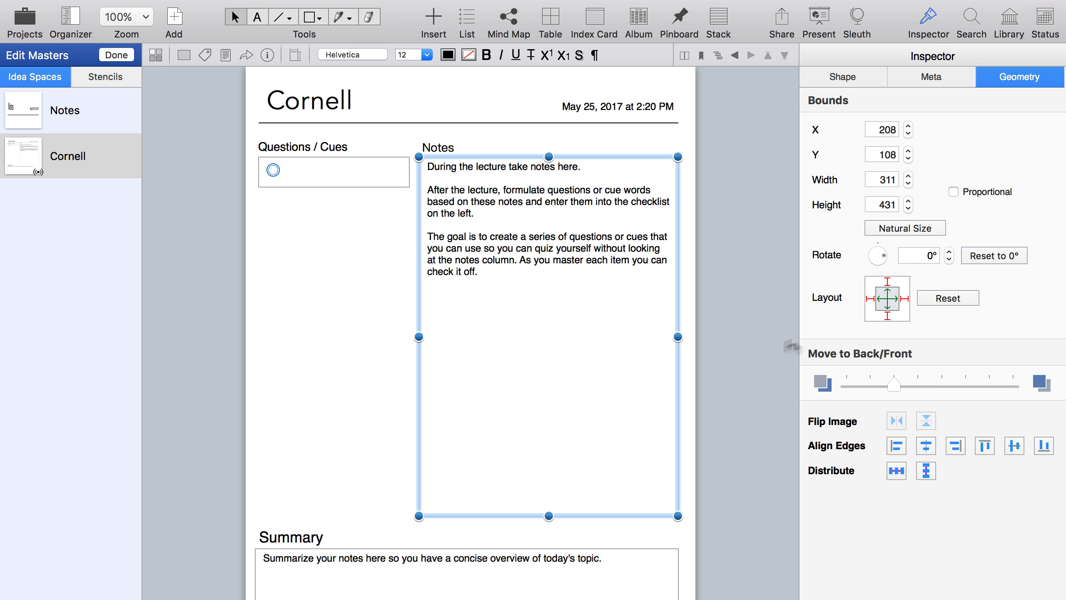
click(642, 563)
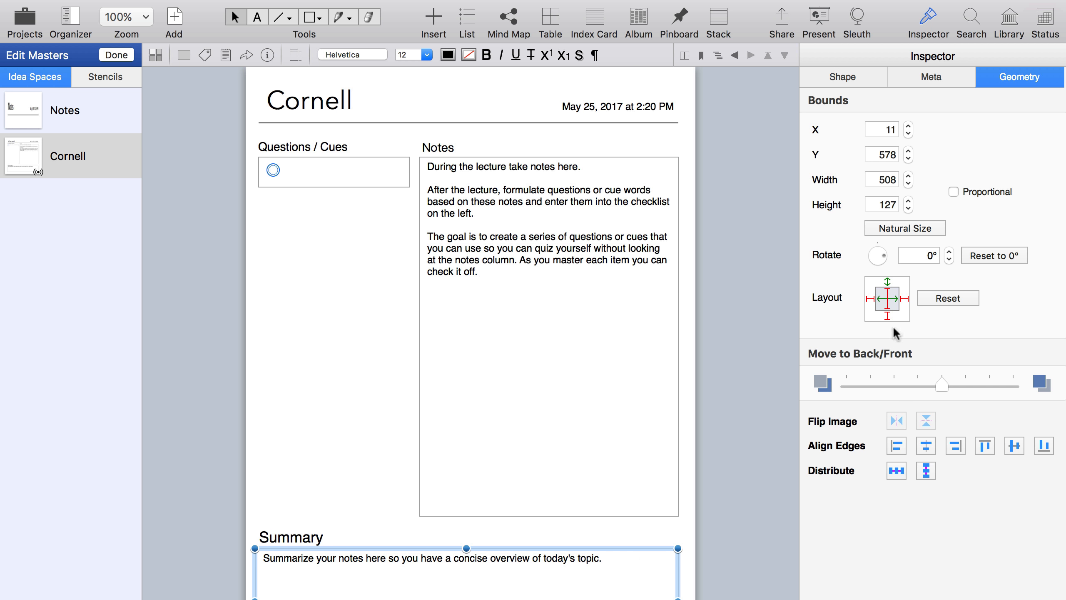
click(371, 366)
- Enlarge the Cornell idea space to 2 pages high and 2 pages wide and check how its boxes adapt
click(901, 231)
scroll(370, 365, down, 15)
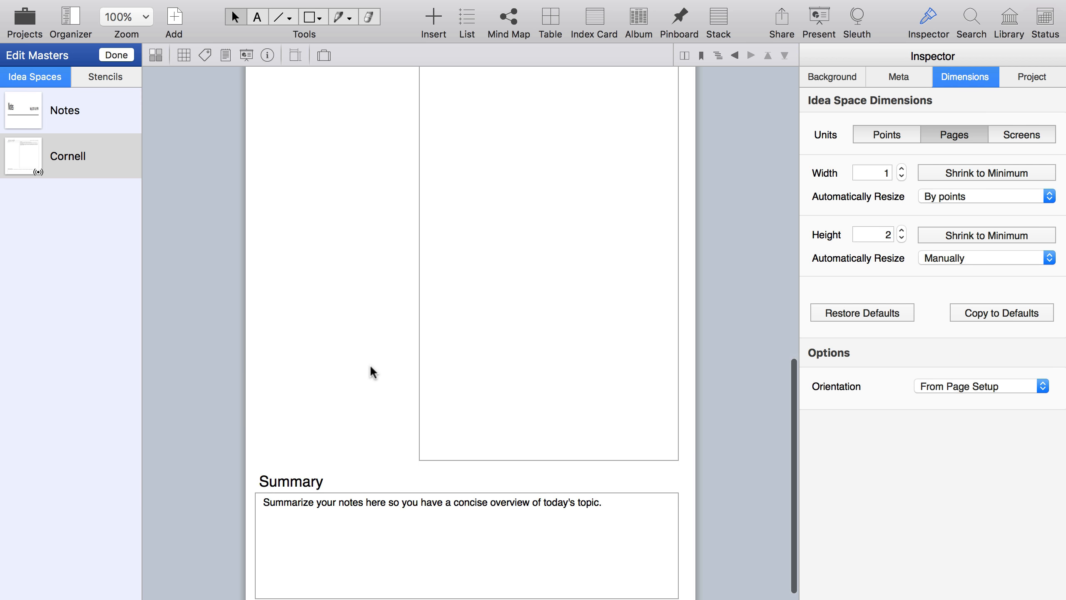
scroll(371, 365, up, 15)
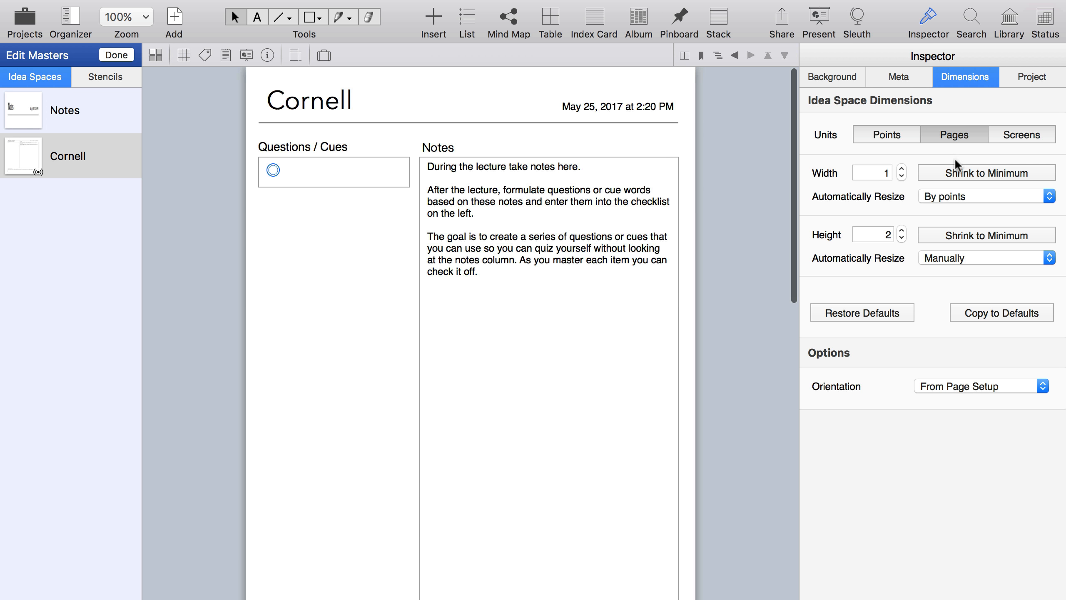
click(901, 169)
scroll(459, 307, right, 5)
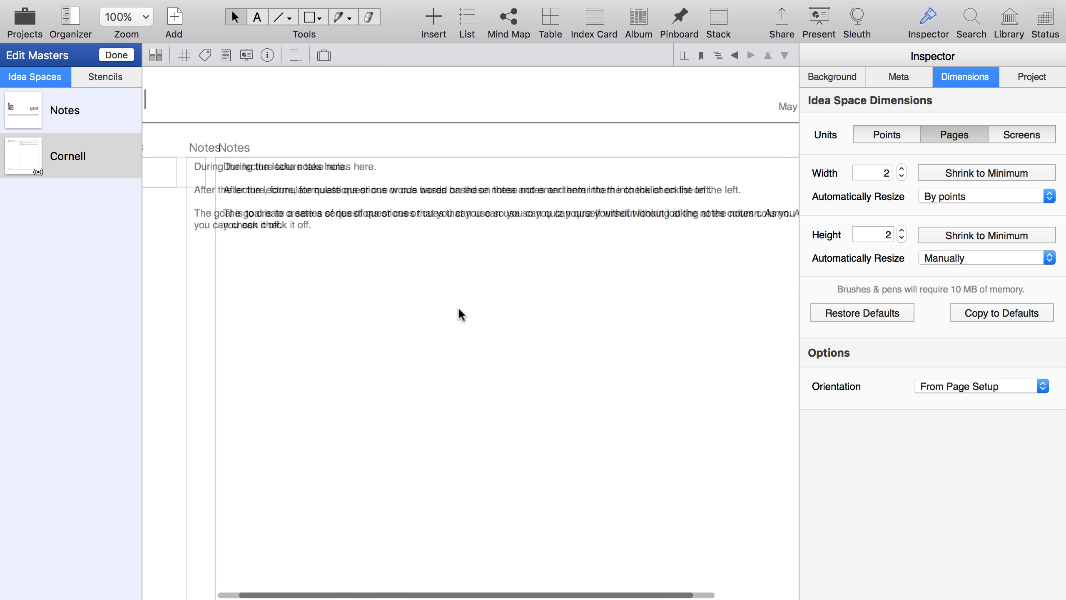
scroll(459, 306, left, 5)
scroll(458, 307, down, 10)
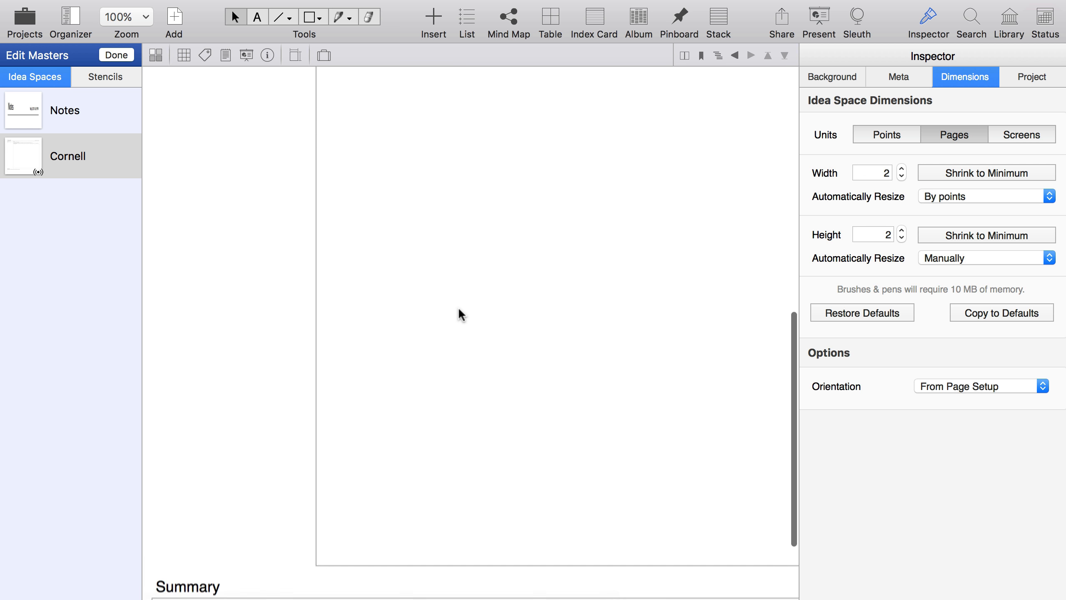
- Reduce the Cornell master to 1 page wide and 1 page high, and select the Questions / Cues list
scroll(458, 310, up, 10)
scroll(458, 311, down, 15)
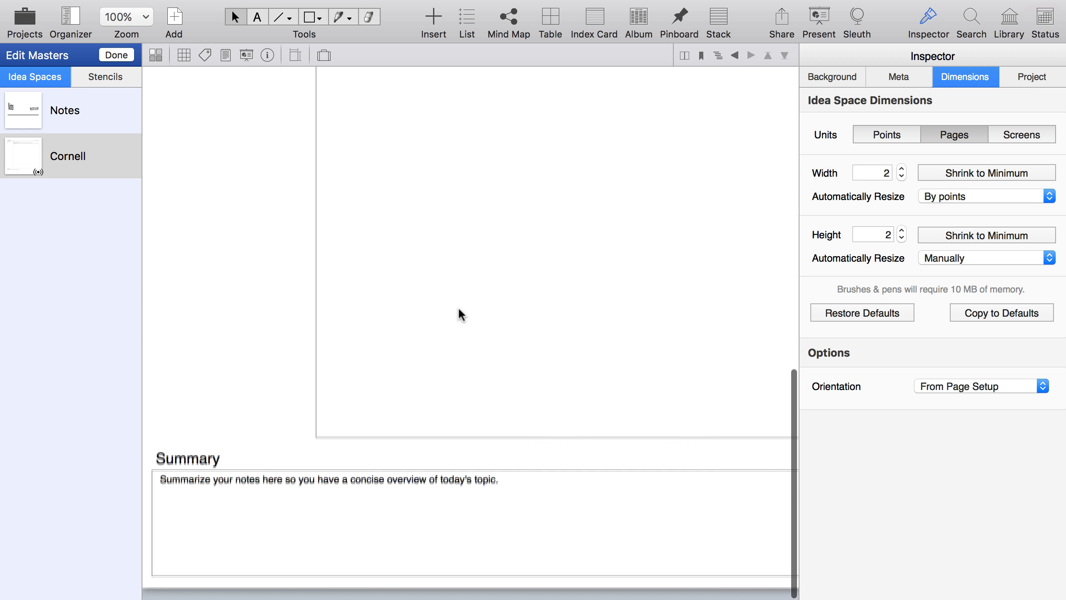
click(901, 176)
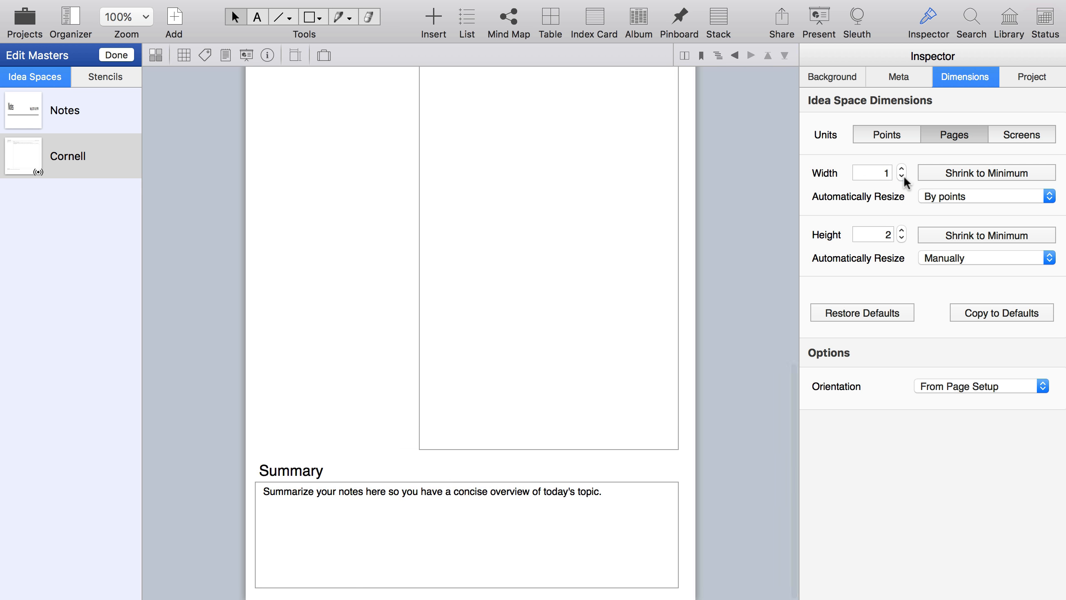
click(902, 237)
scroll(566, 217, up, 2)
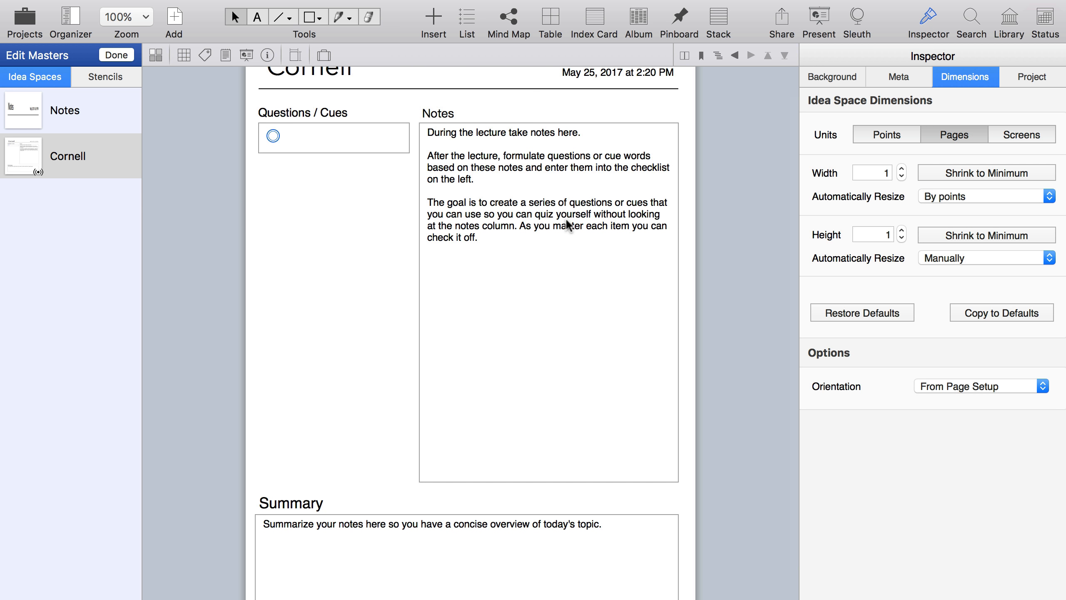
scroll(566, 218, up, 2)
click(352, 168)
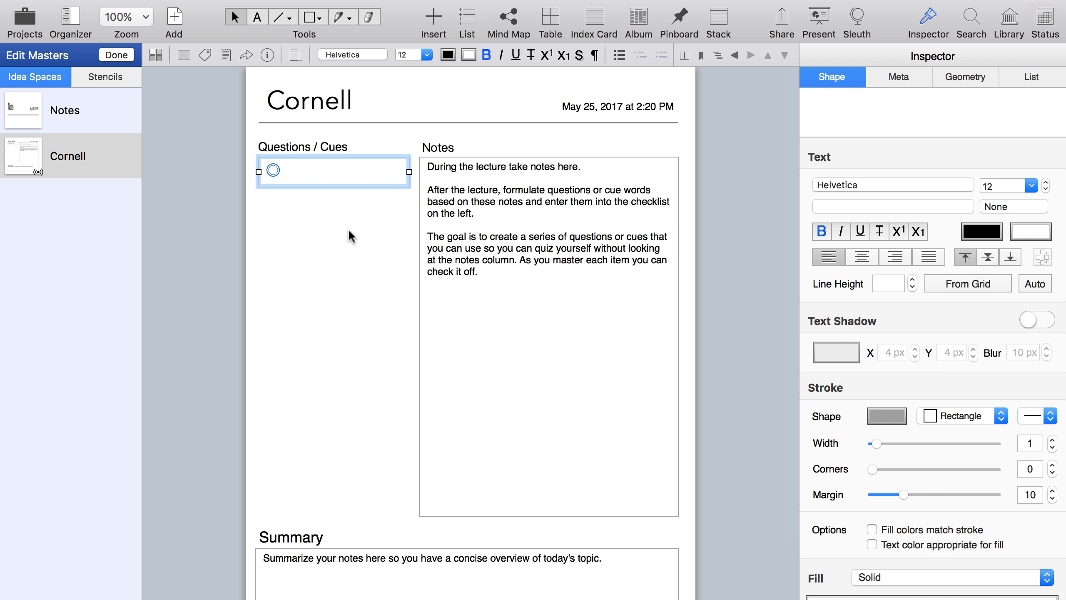
- Finish editing the masters and add a new idea space based on the Cornell master to the project
click(116, 55)
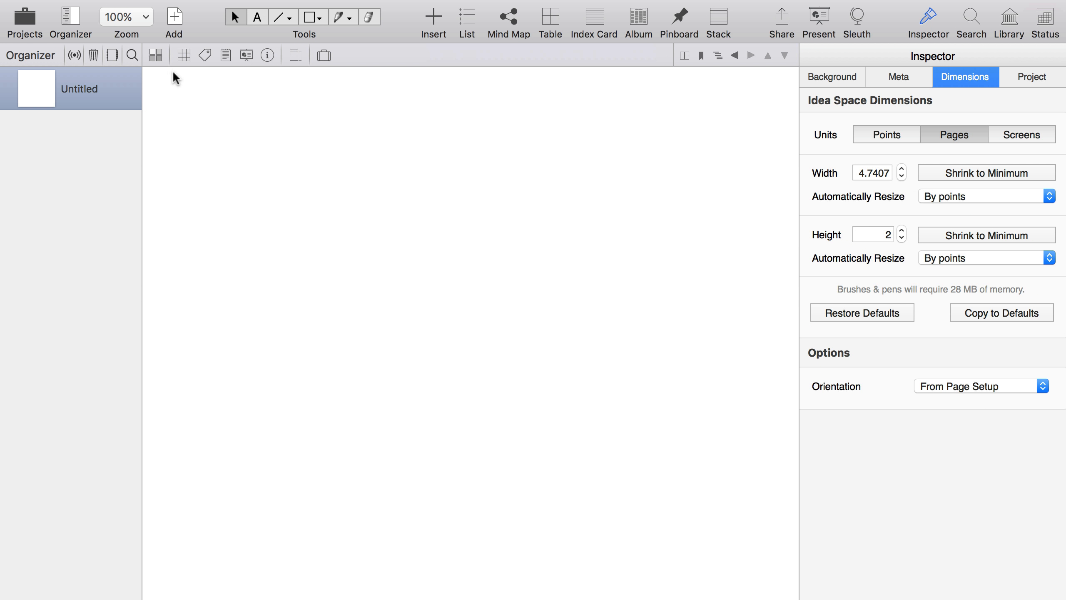
click(175, 18)
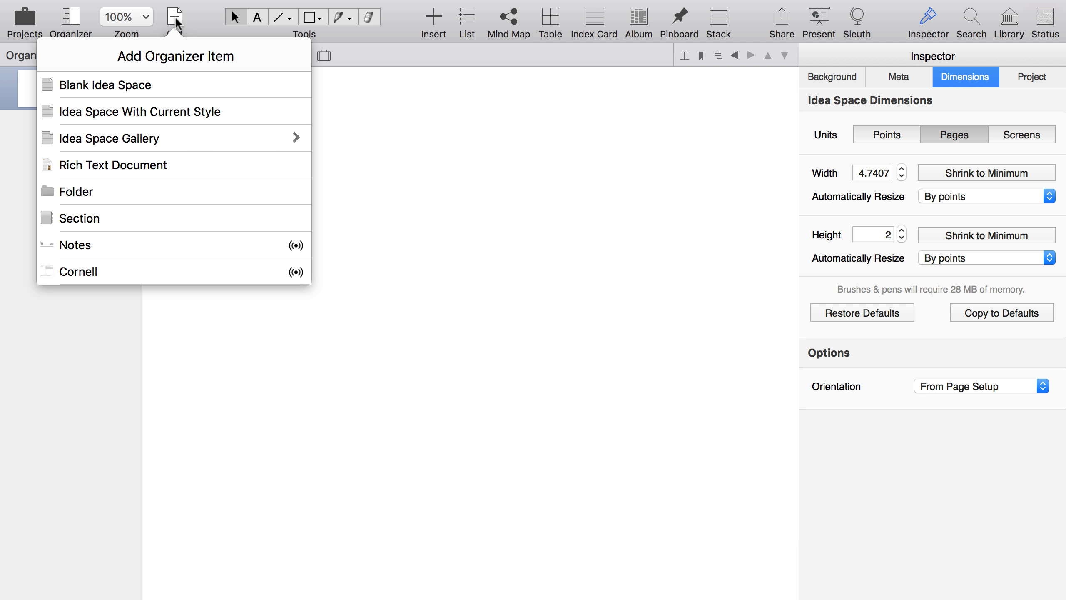
click(190, 136)
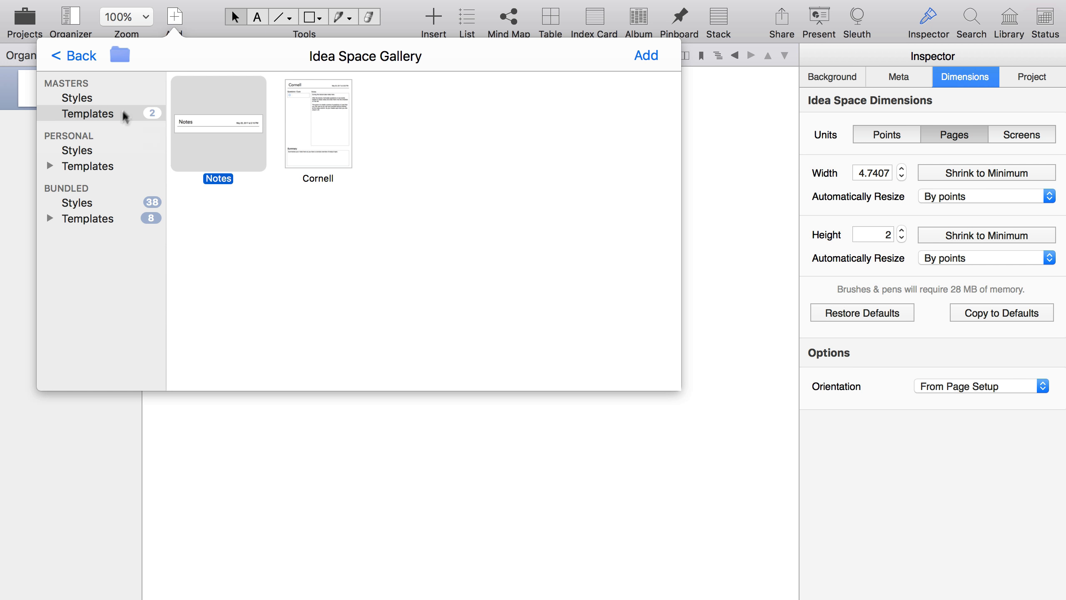
click(71, 56)
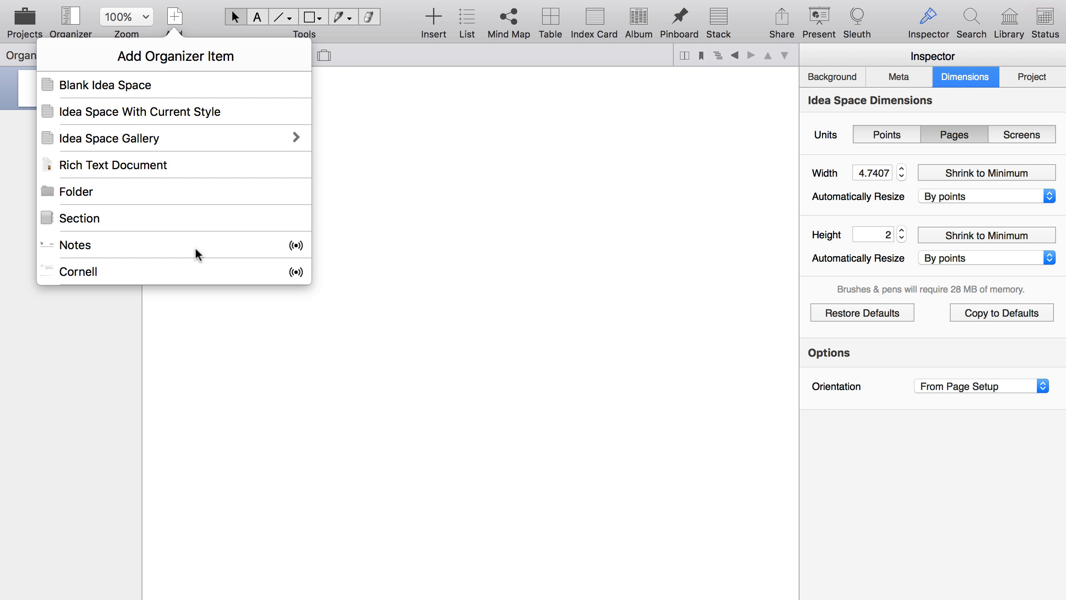
click(197, 271)
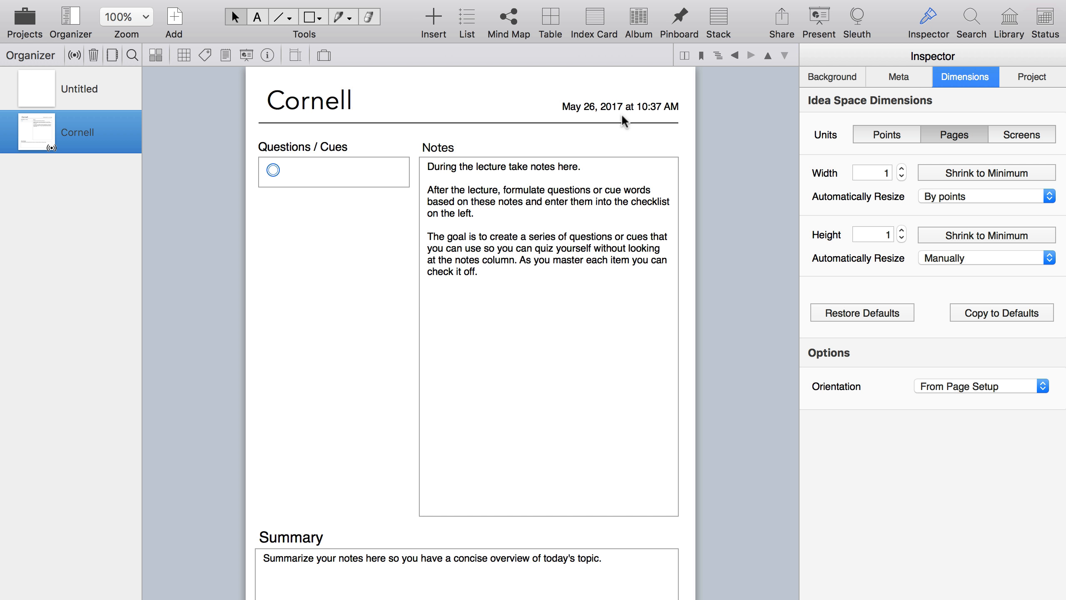
- Rename the new Cornell-based idea space in the organizer as "Test Note"
click(87, 132)
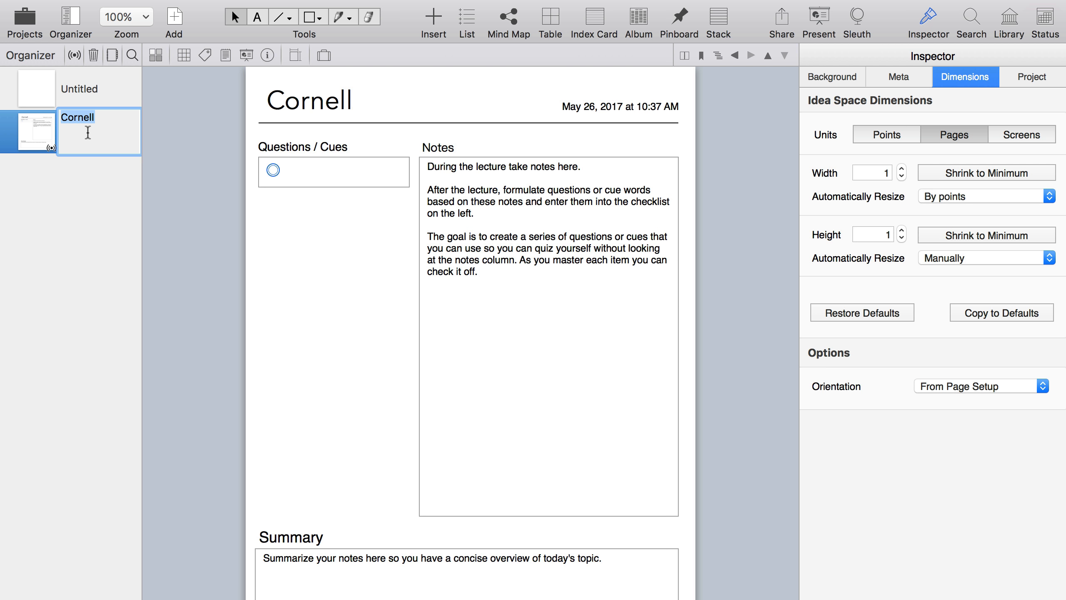
text(Test Note)
key(Return)
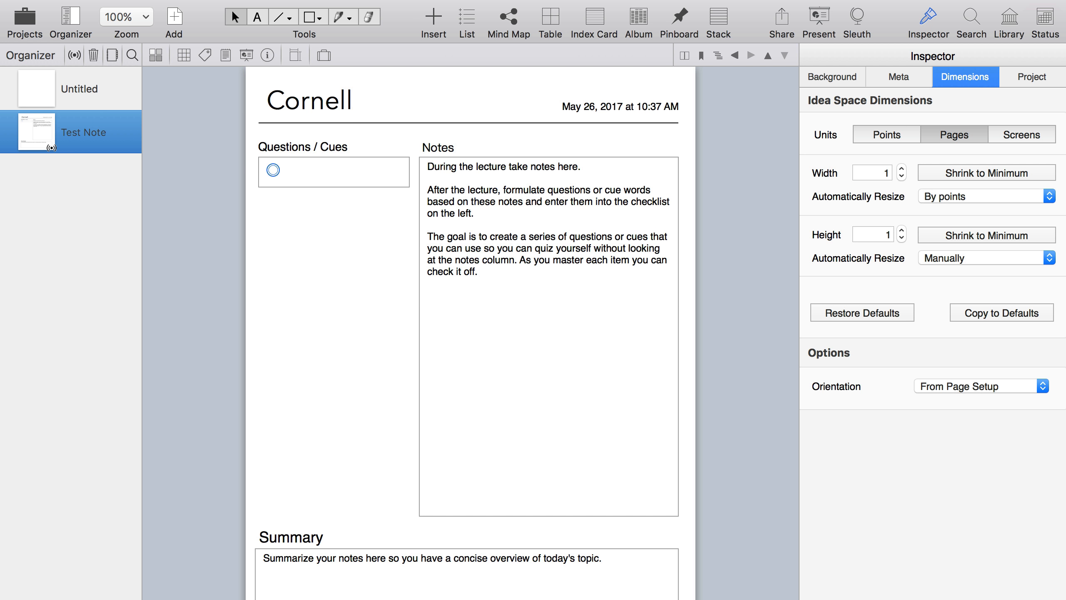